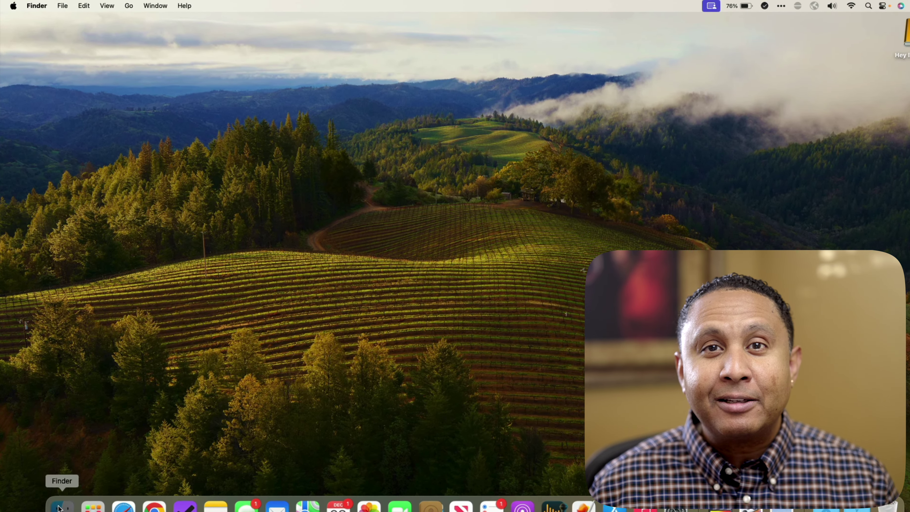
Open a Desktop Finder window, review the General settings showing CDs, DVDs, and iPods, then close them
left_click(60, 491)
left_click(67, 10)
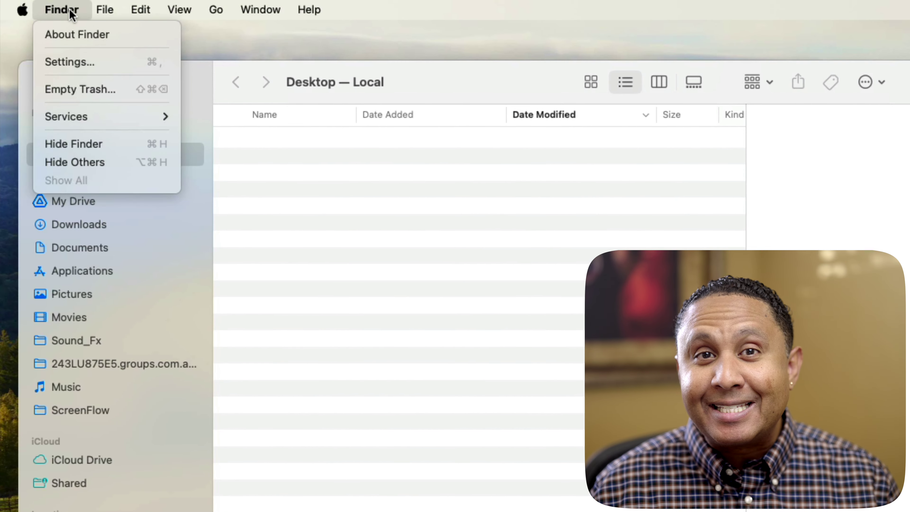
left_click(72, 63)
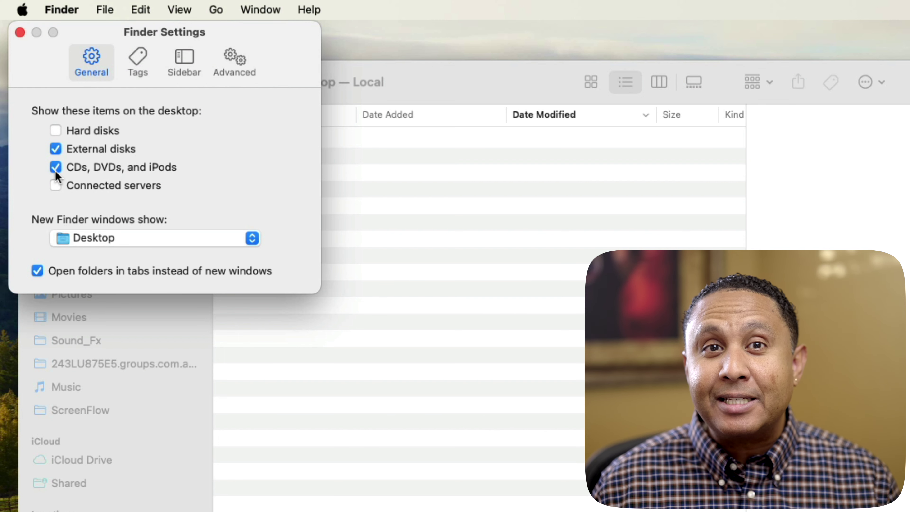
left_click(20, 32)
Turn on both the status bar and the path bar for the Desktop window
left_click(177, 13)
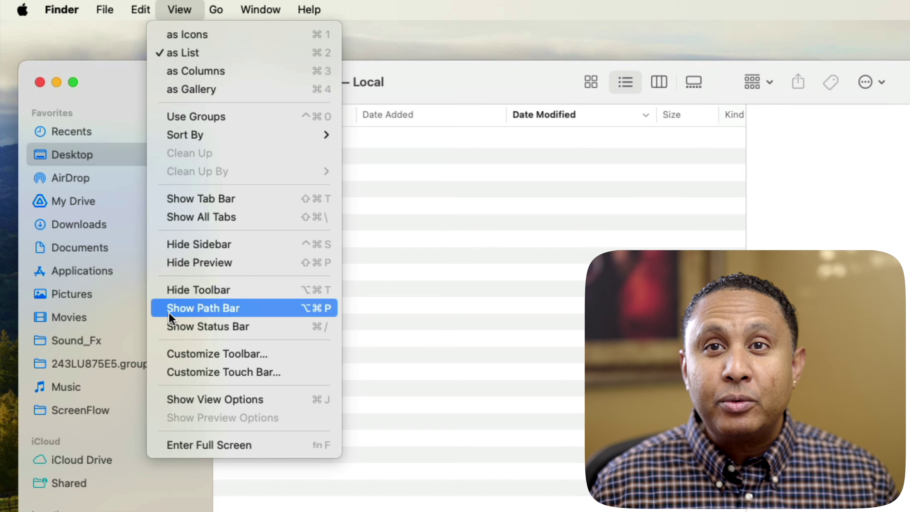
left_click(171, 326)
left_click(178, 10)
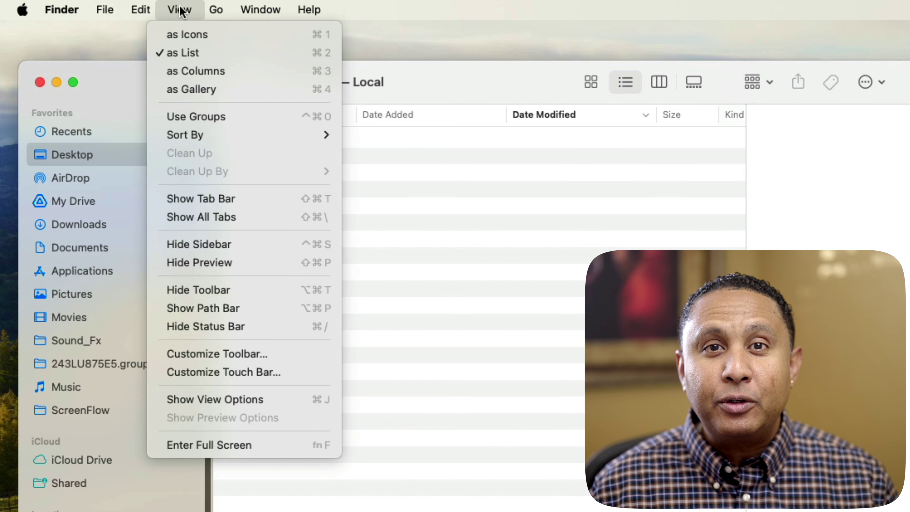
left_click(261, 309)
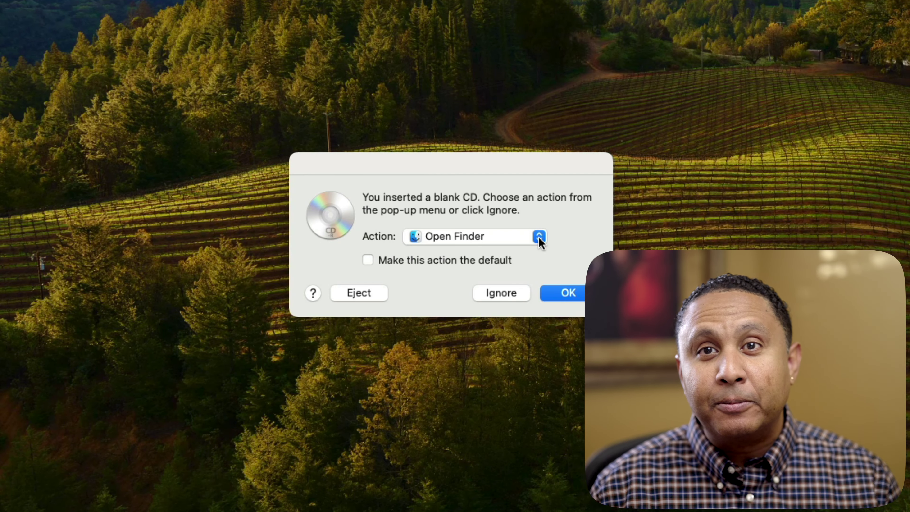
Keep Open Finder as the blank CD action and accept it, so Untitled CD appears on the desktop
left_click(539, 236)
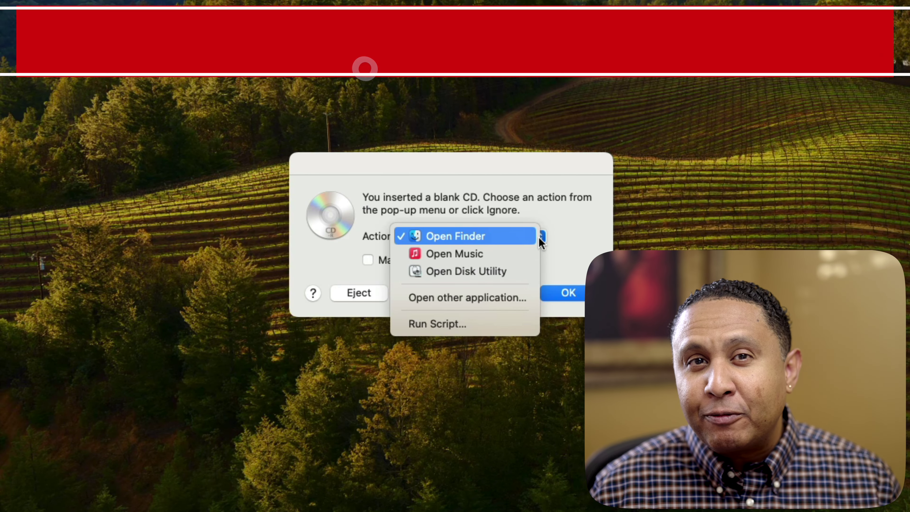
left_click(550, 238)
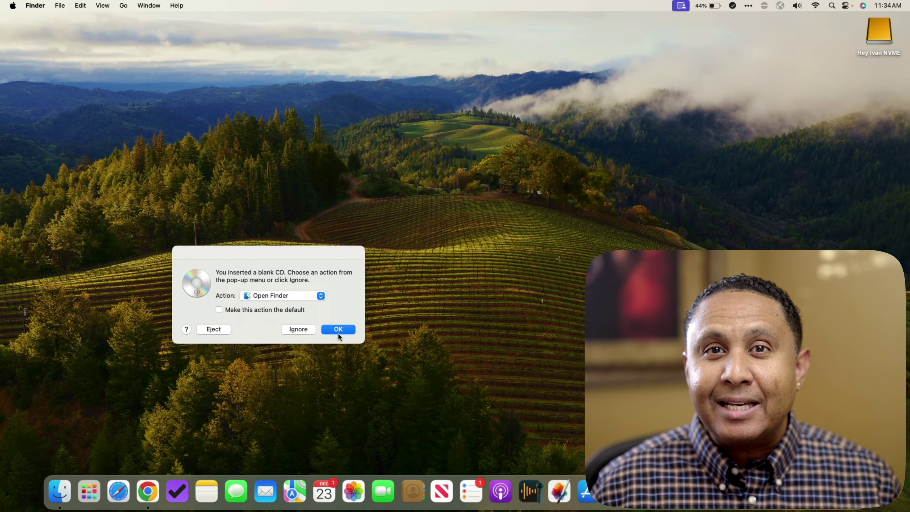
left_click(338, 330)
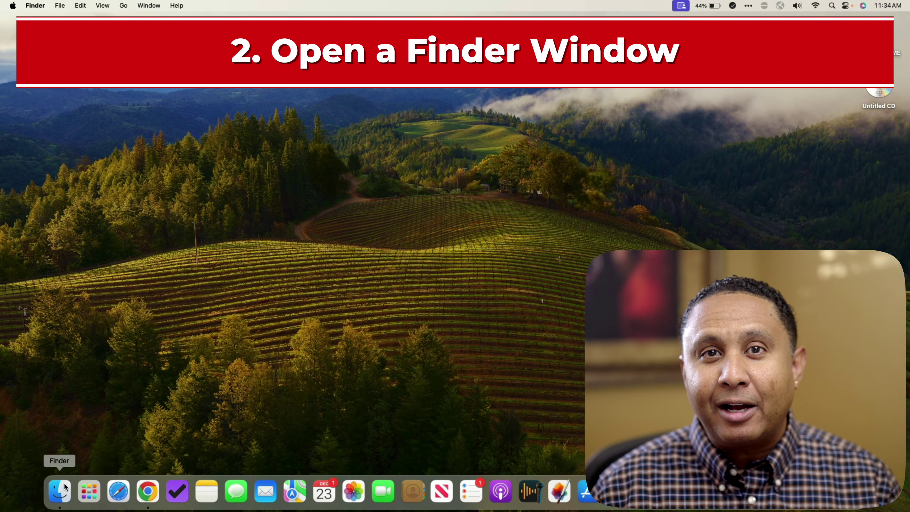
Open Untitled CD in its own window, positioned to the right of the Desktop window
left_click(41, 494)
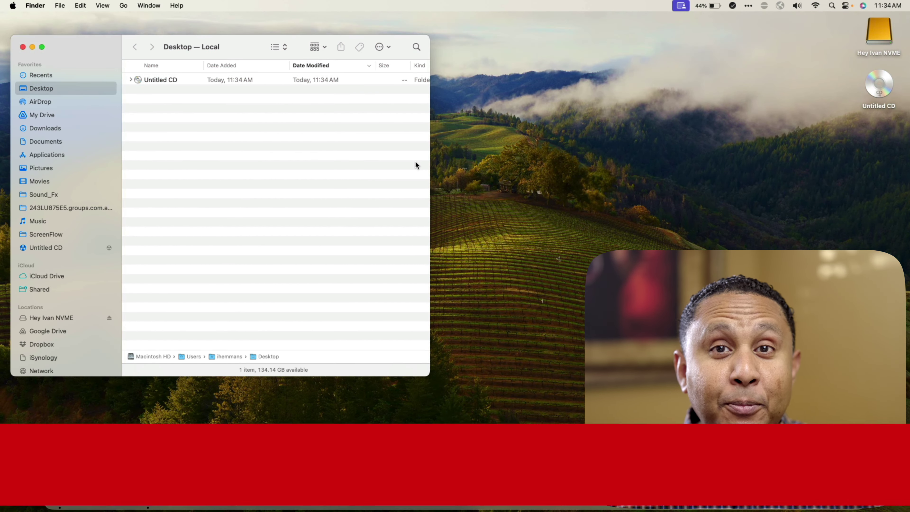
double_click(878, 83)
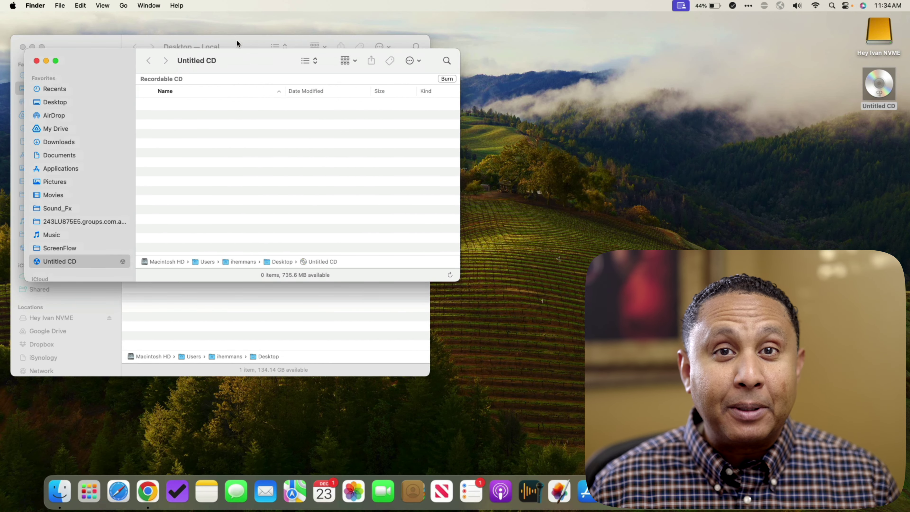
left_click_drag(224, 58, 635, 46)
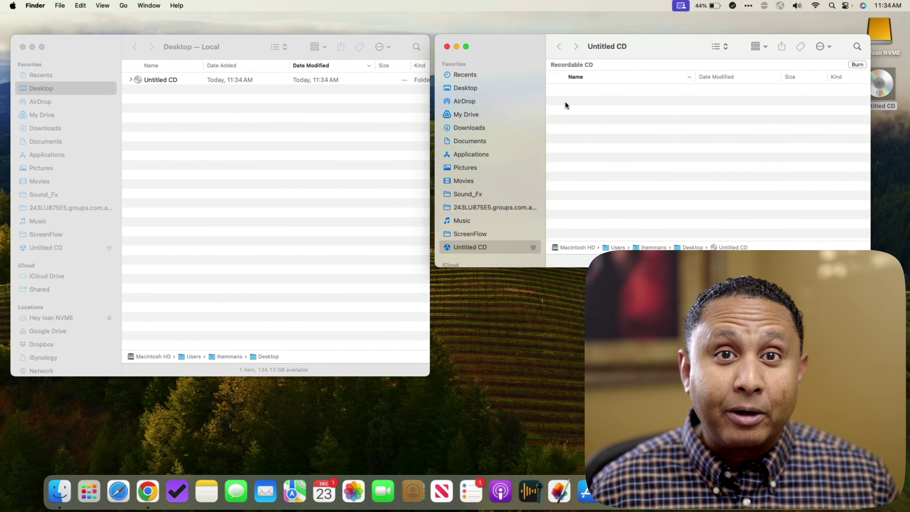
left_click(309, 131)
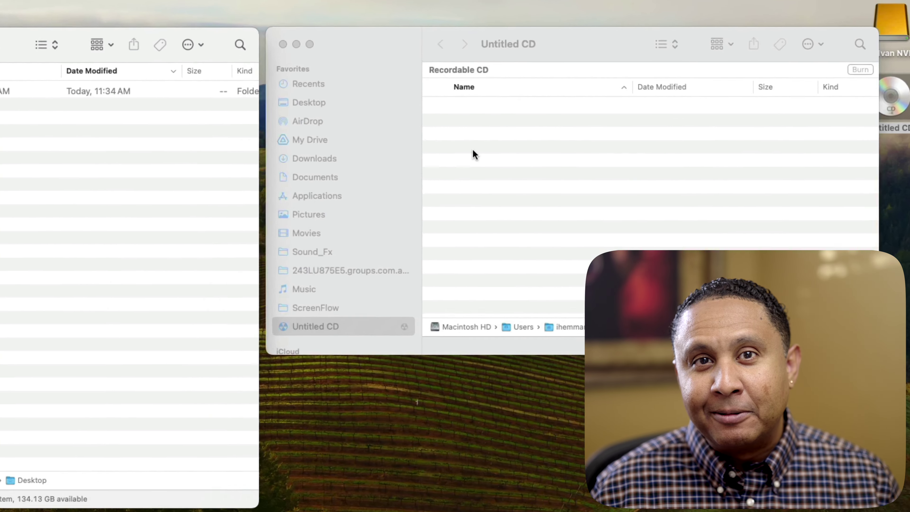
left_click(575, 125)
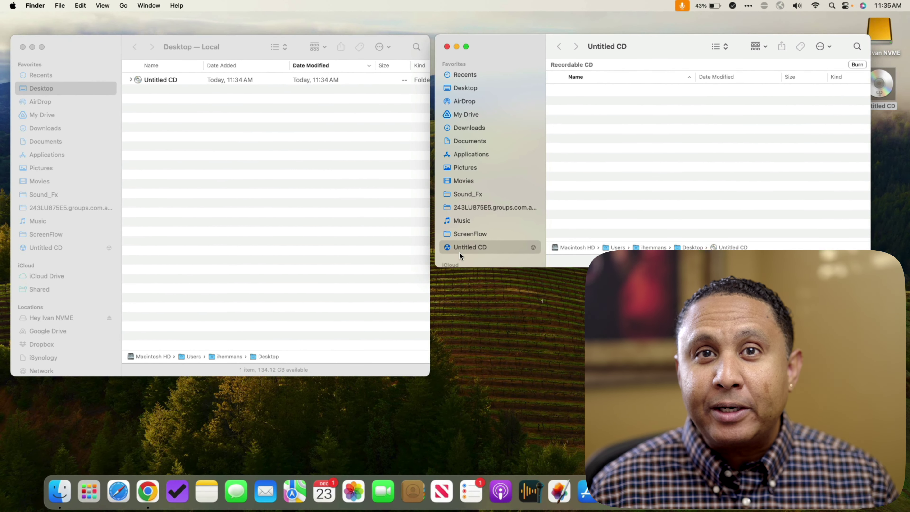
left_click(401, 226)
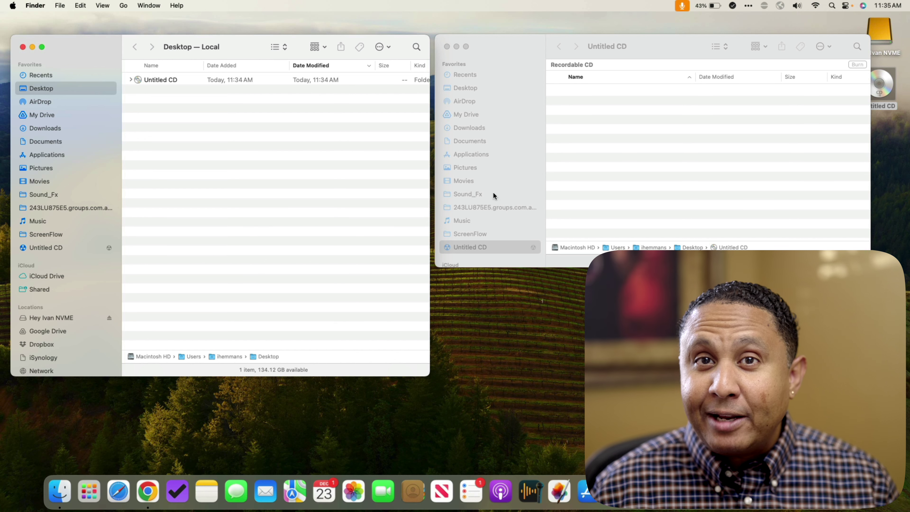
left_click(581, 178)
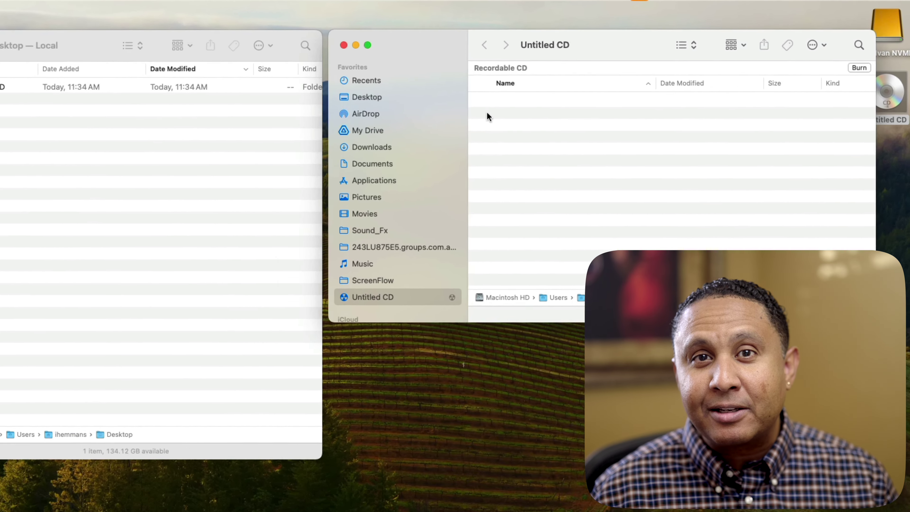
right_click(561, 101)
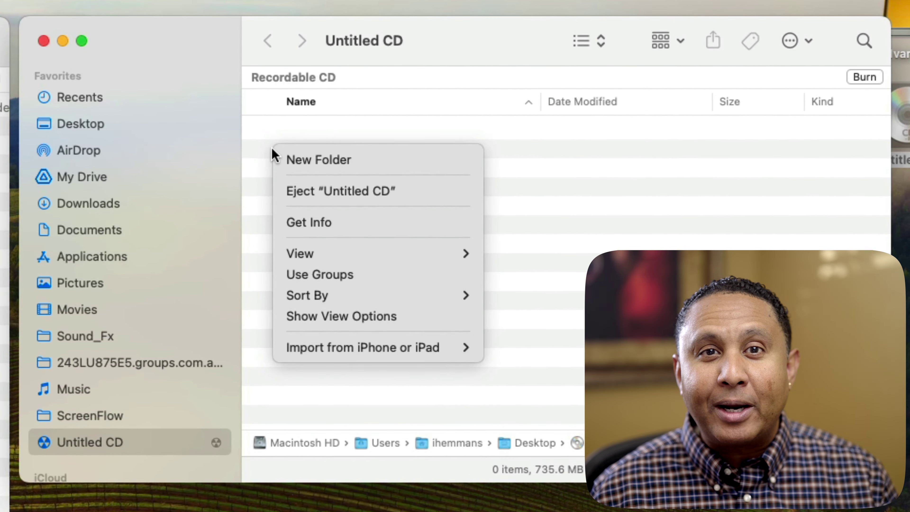
Create two new folders on the CD named Documents and Photos
left_click(292, 163)
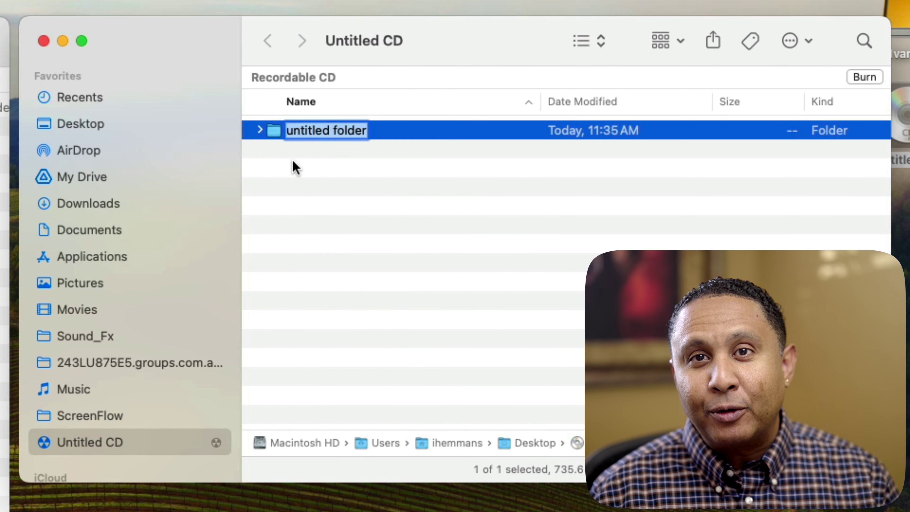
type("Documents")
key("Return")
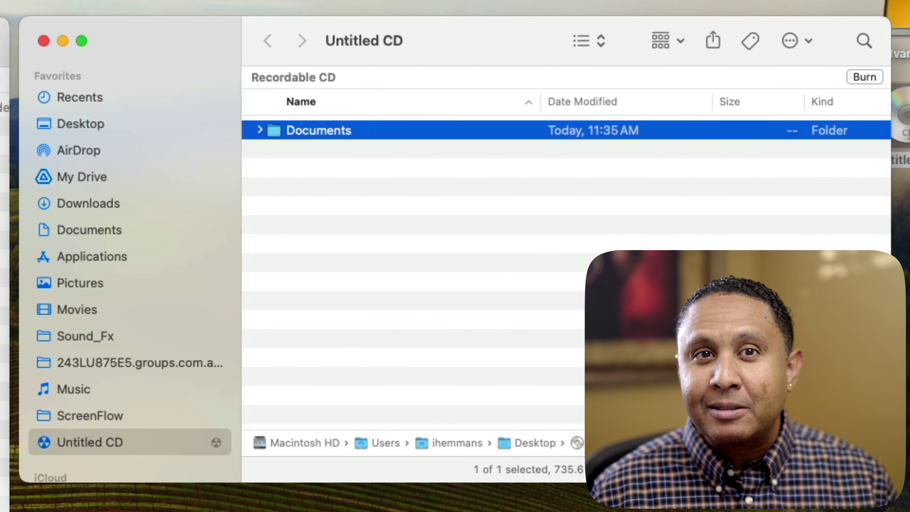
right_click(319, 193)
left_click(341, 201)
type("P")
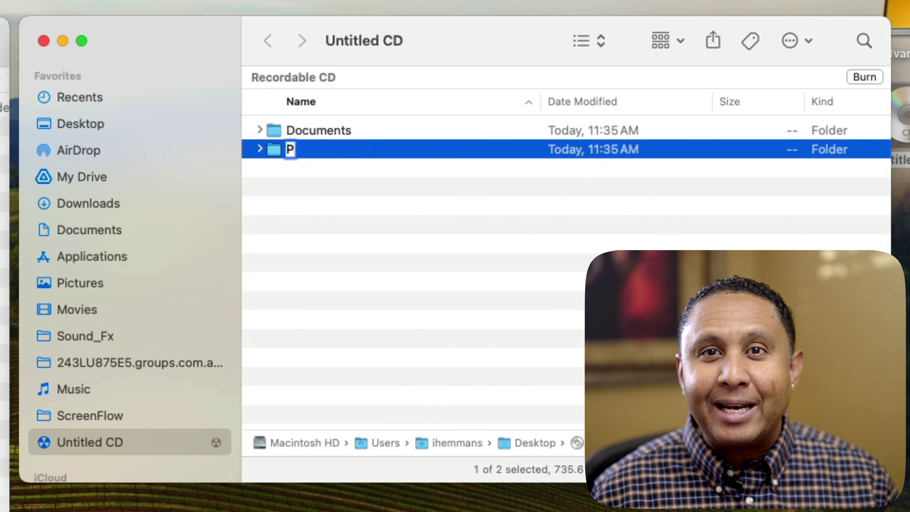
type("hotos")
key("Return")
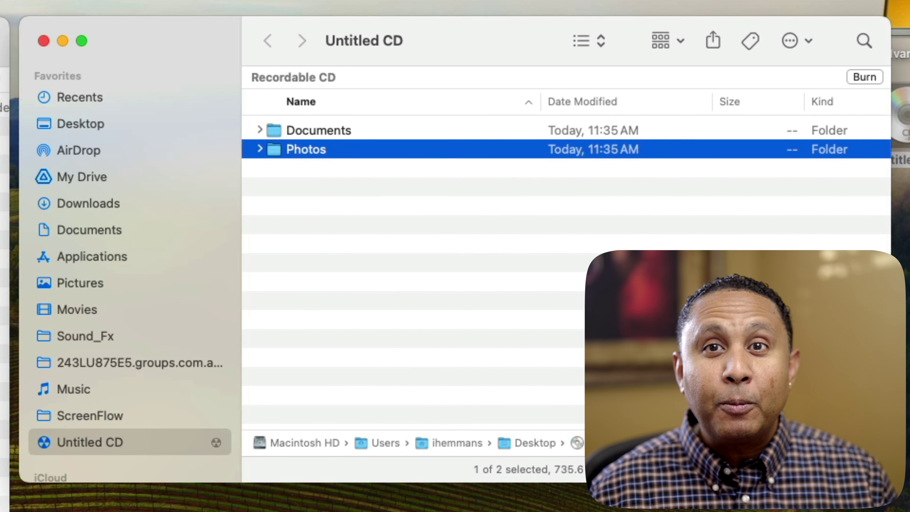
Copy six Excel reference docx files from local Documents into the CD's Documents folder
left_click(339, 131)
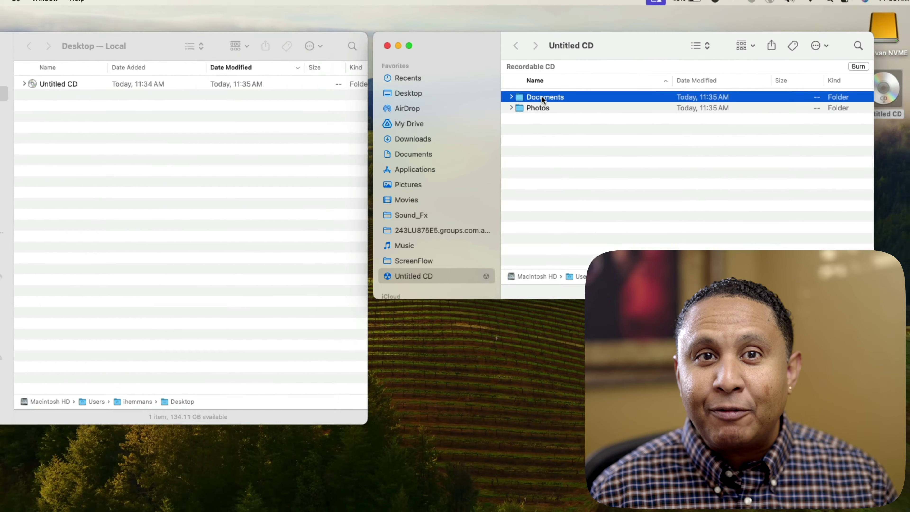
double_click(353, 125)
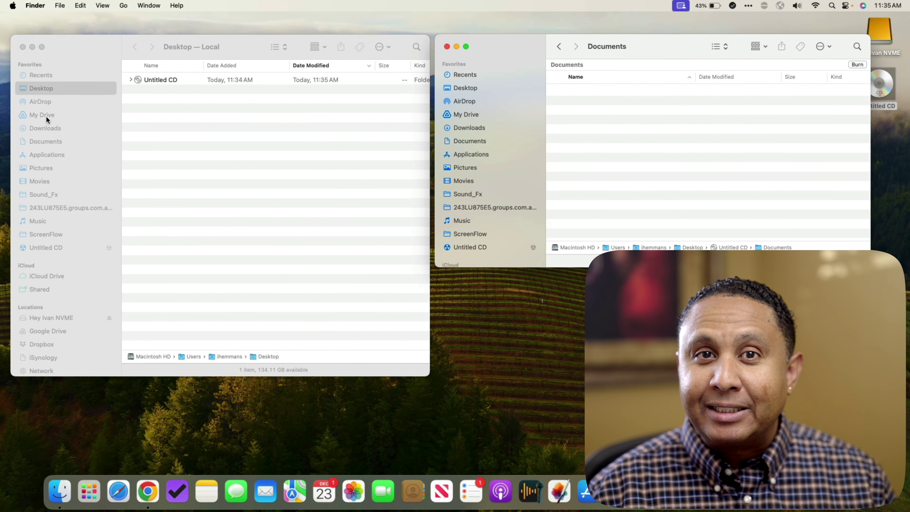
left_click(46, 142)
left_click(170, 137)
left_click(178, 183, "shift")
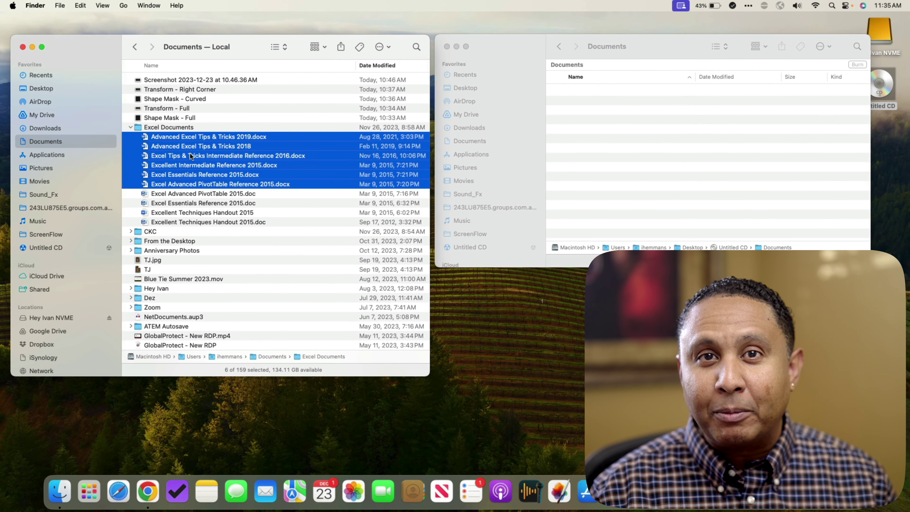
left_click_drag(191, 156, 573, 72)
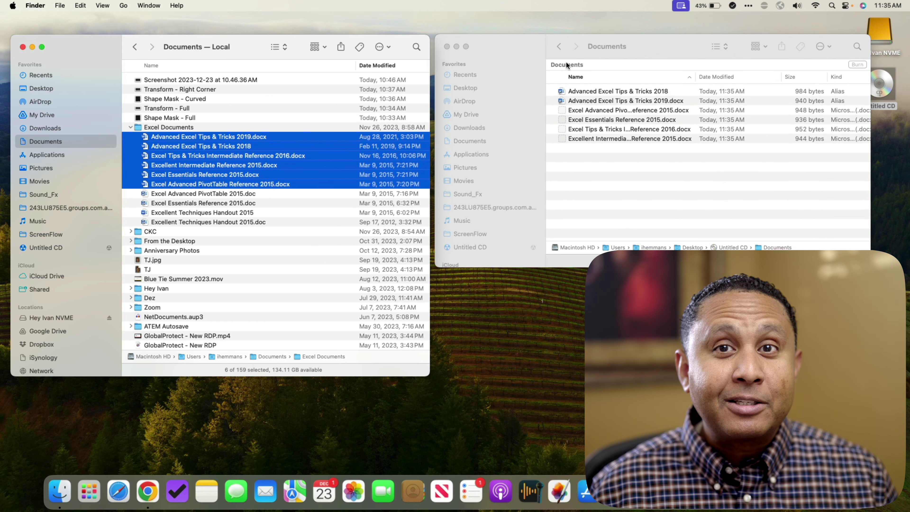
Copy the Pictures screenshots from 1.19.06 PM through 1.20.29 PM into the CD's Photos folder
left_click(558, 46)
left_click(568, 102)
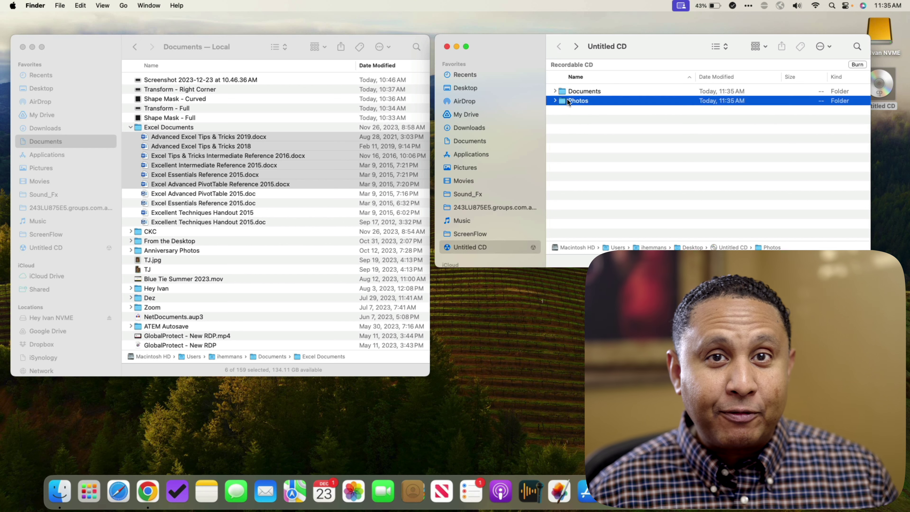
double_click(568, 101)
left_click(61, 169)
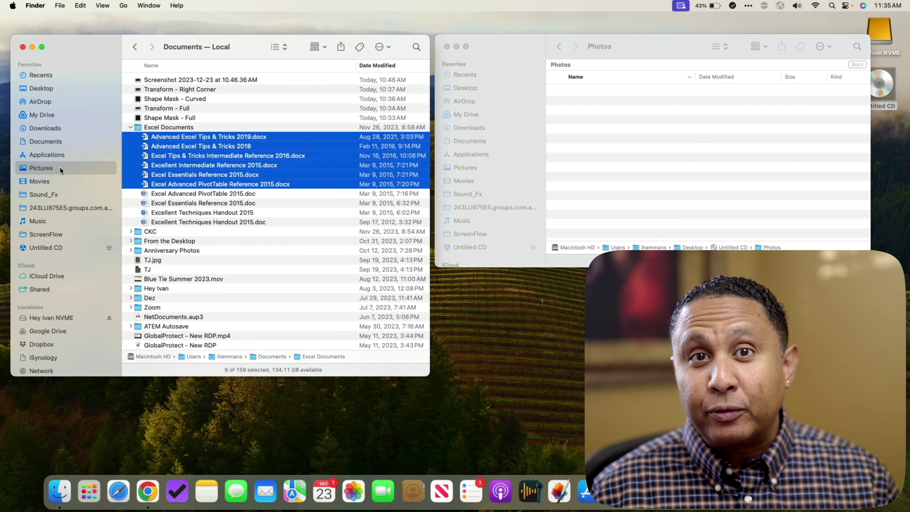
left_click(160, 118)
left_click(167, 155, "shift")
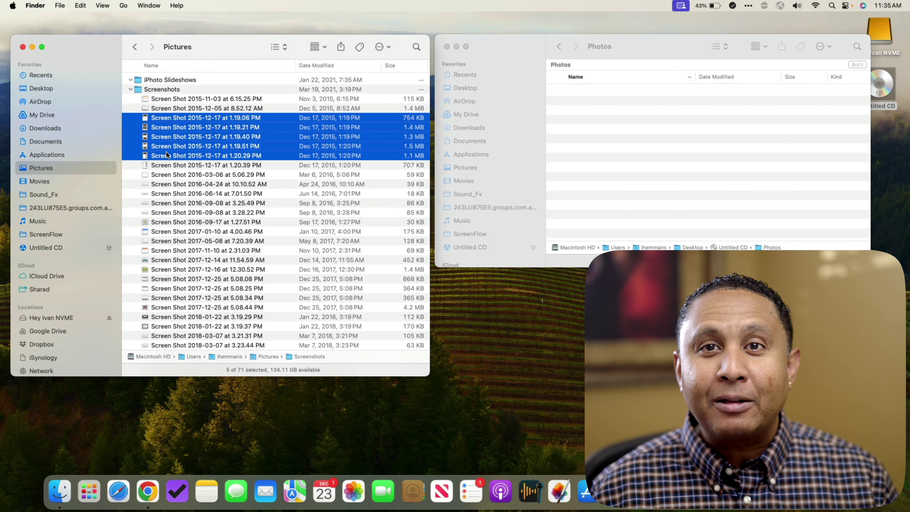
left_click_drag(166, 156, 587, 138)
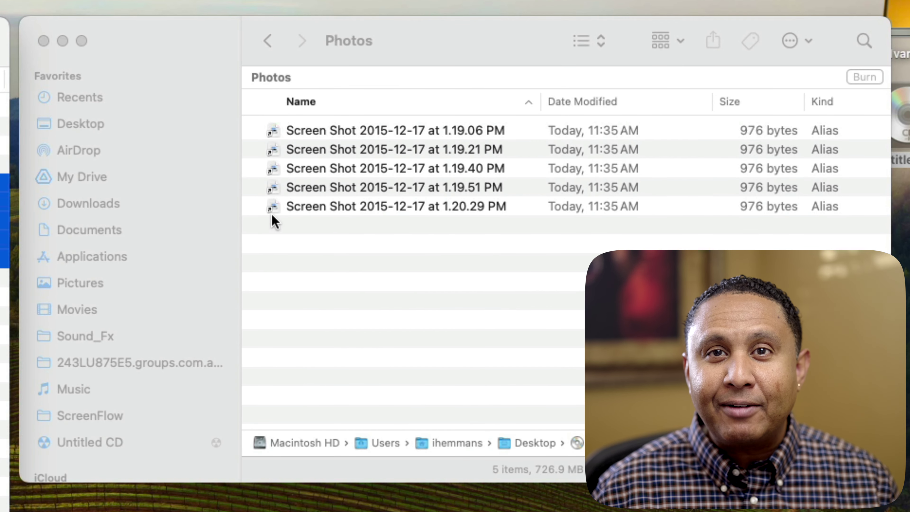
left_click(265, 41)
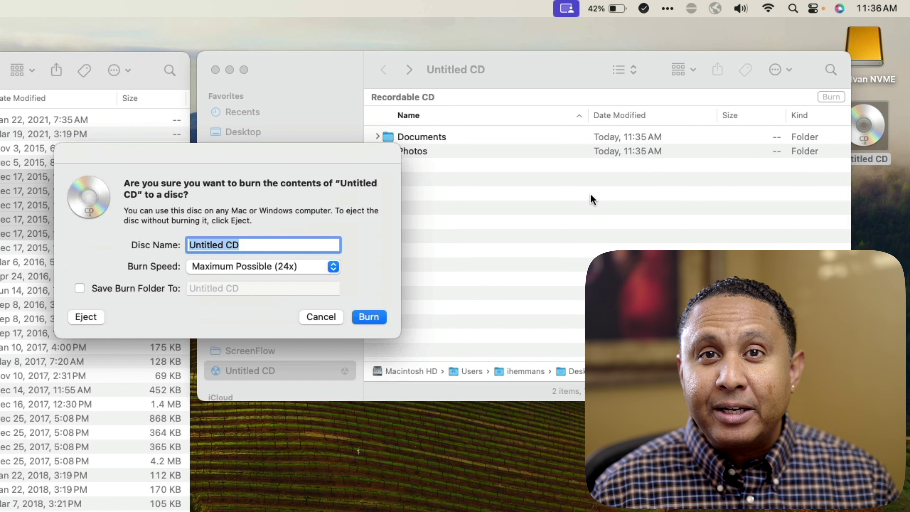
Name the disc 'Data', leave Save Burn Folder To unchecked, and start the burn
type("Data")
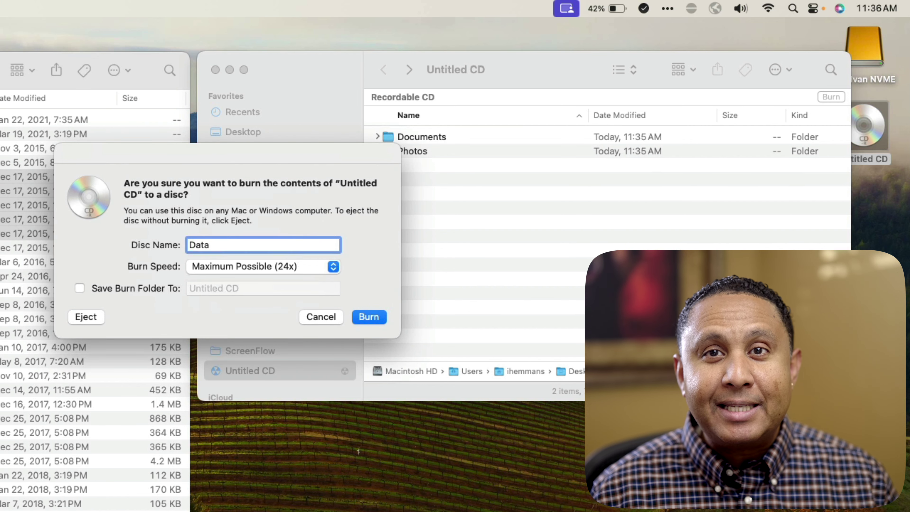
left_click(81, 289)
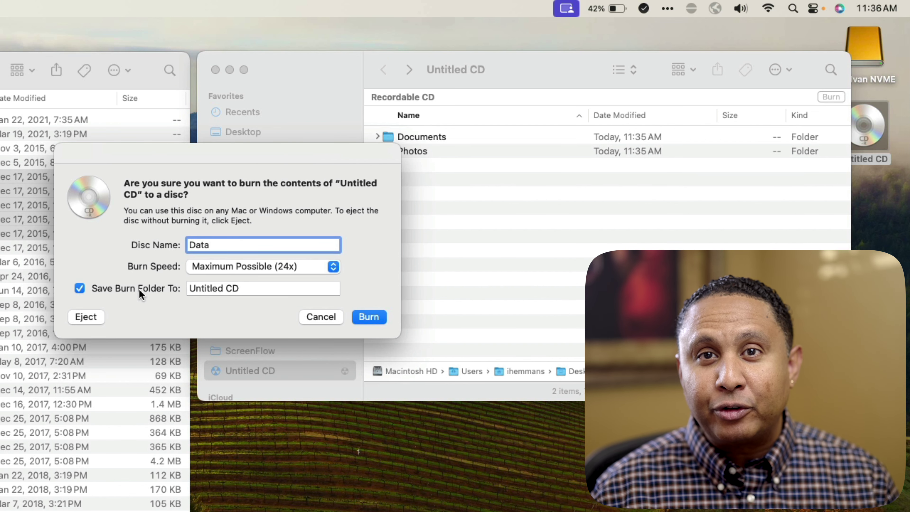
key("Tab")
type("Burn Data")
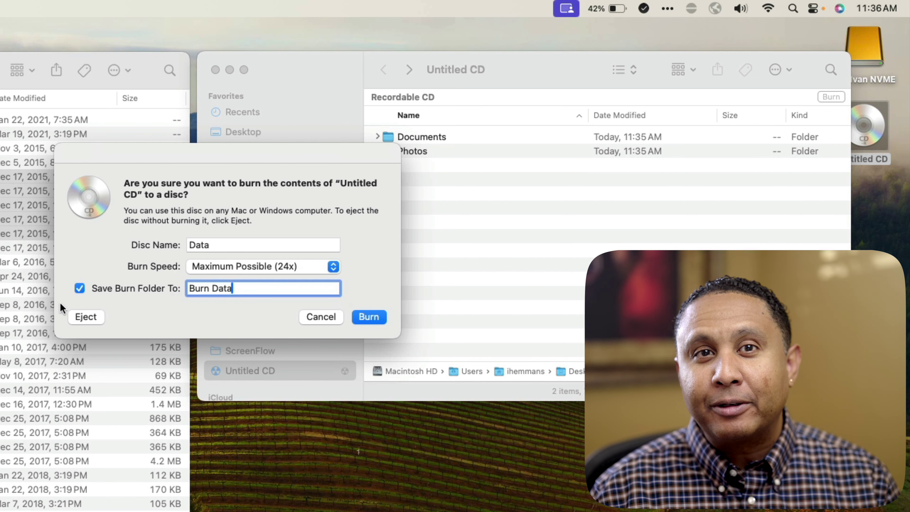
left_click(78, 289)
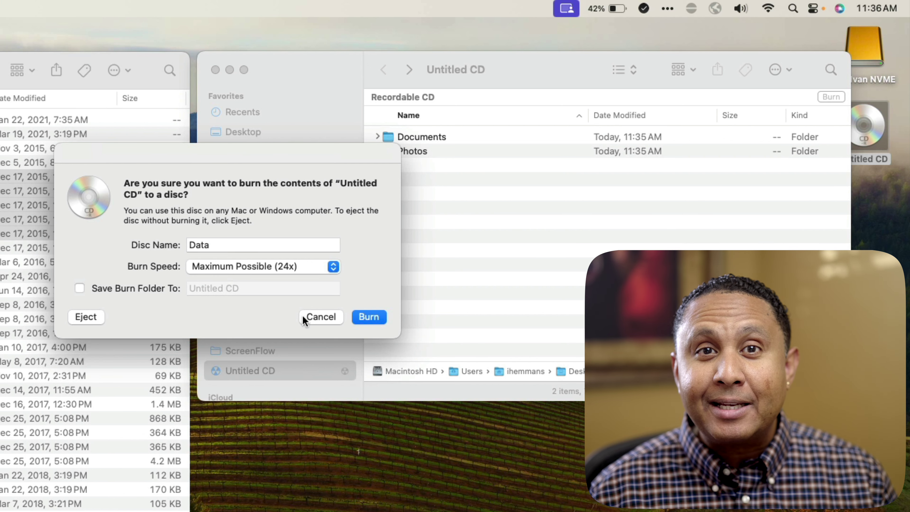
left_click(363, 321)
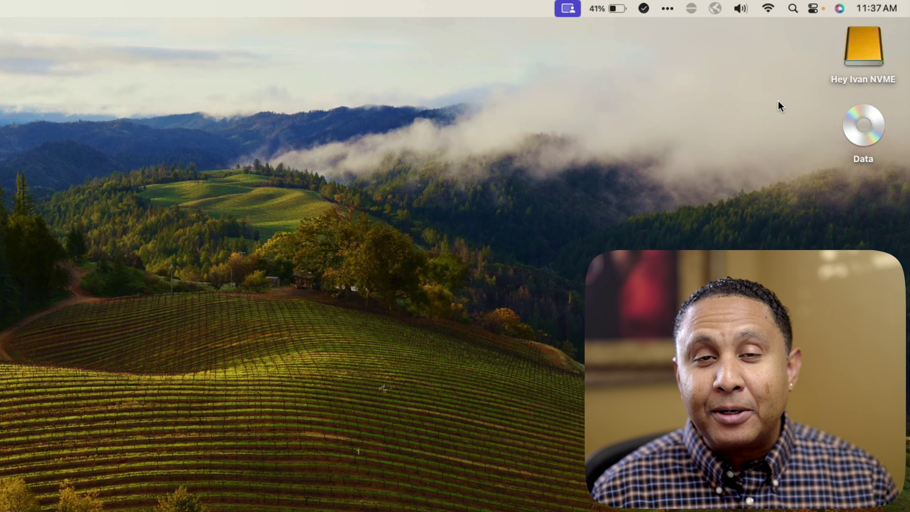
Open the burned Data disc from the desktop to view its Documents and Photos folders
double_click(860, 130)
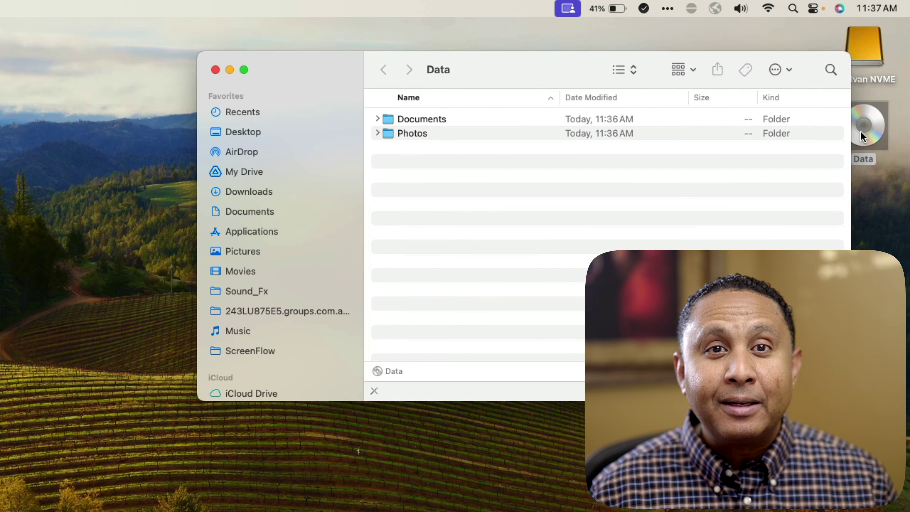